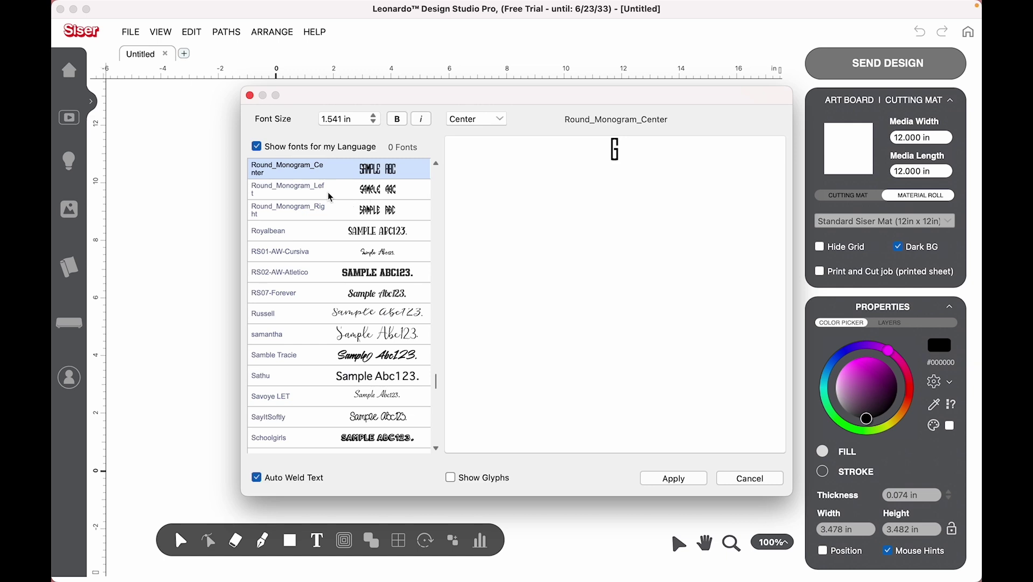
Set the letter G in the Round_Monogram_Left font and place it on the artboard
click(334, 195)
click(671, 478)
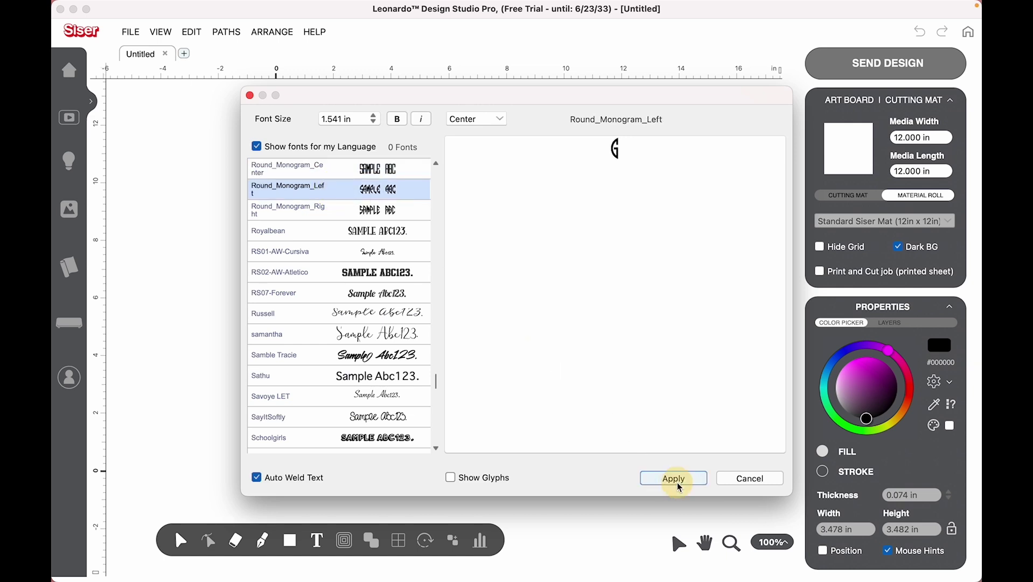
click(489, 315)
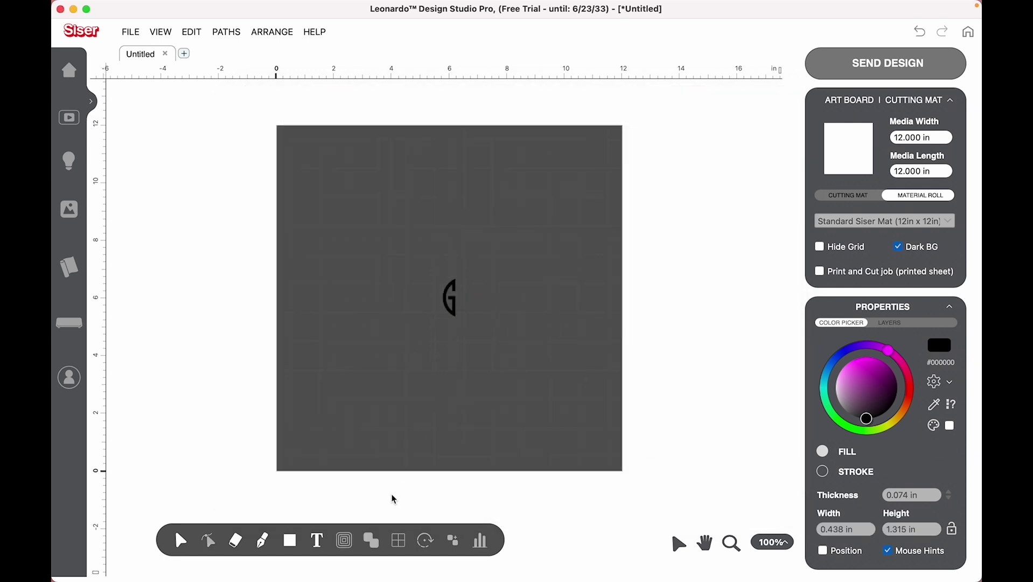
Add the letter S in the Round_Monogram_Center font and position it directly beside the right edge of the G
click(317, 541)
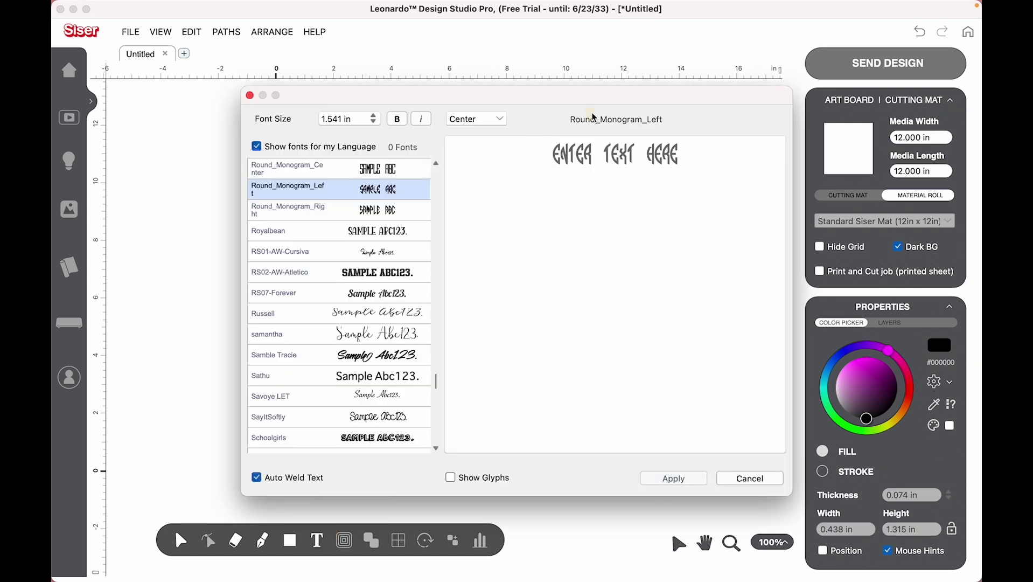
click(358, 176)
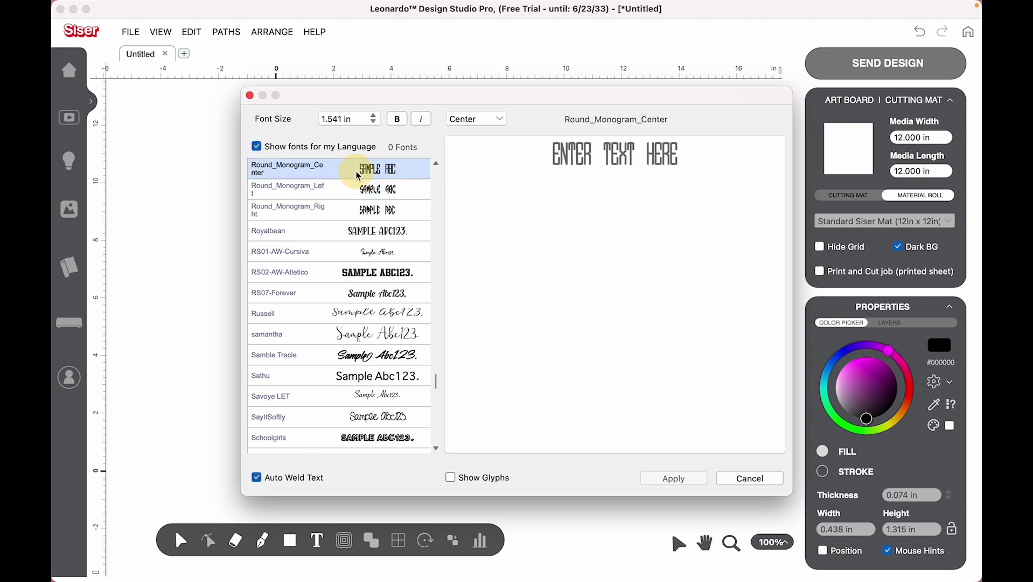
click(589, 171)
text(S)
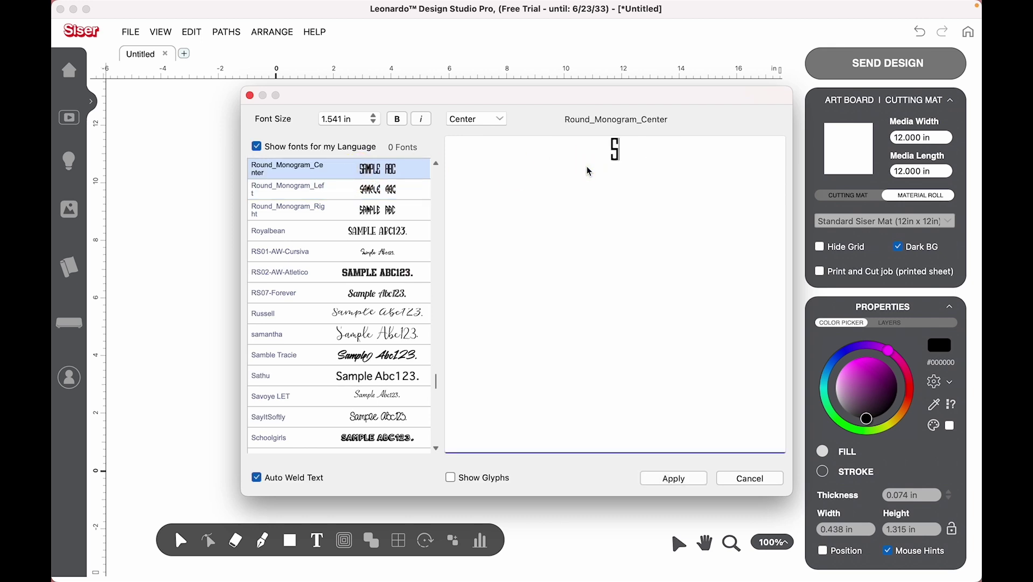
click(694, 479)
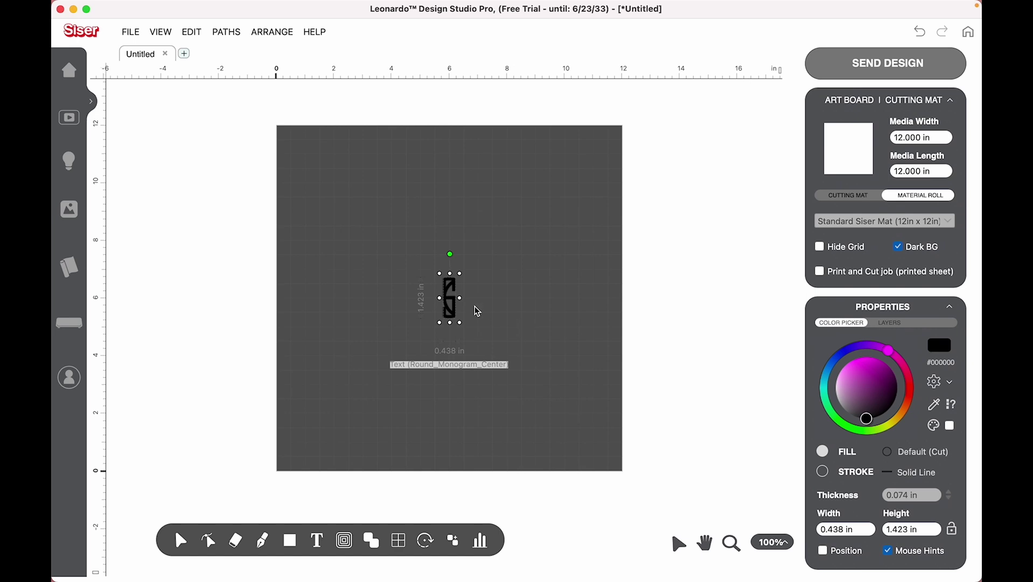
drag(454, 298, 472, 302)
Add the letter E in the Round_Monogram_Right font and position it to the right of the S
mouse_move(319, 543)
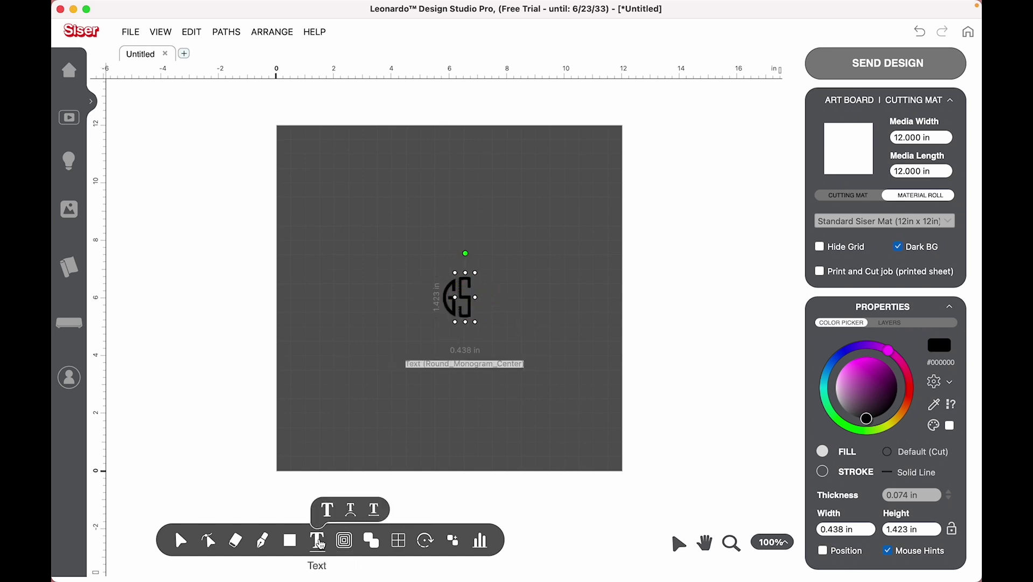
click(358, 429)
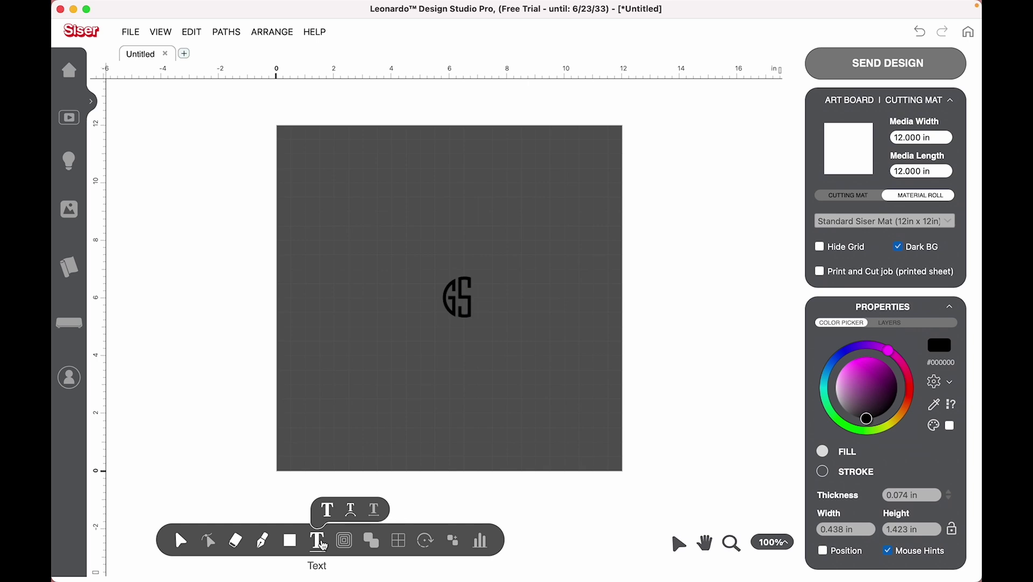
click(323, 545)
click(560, 178)
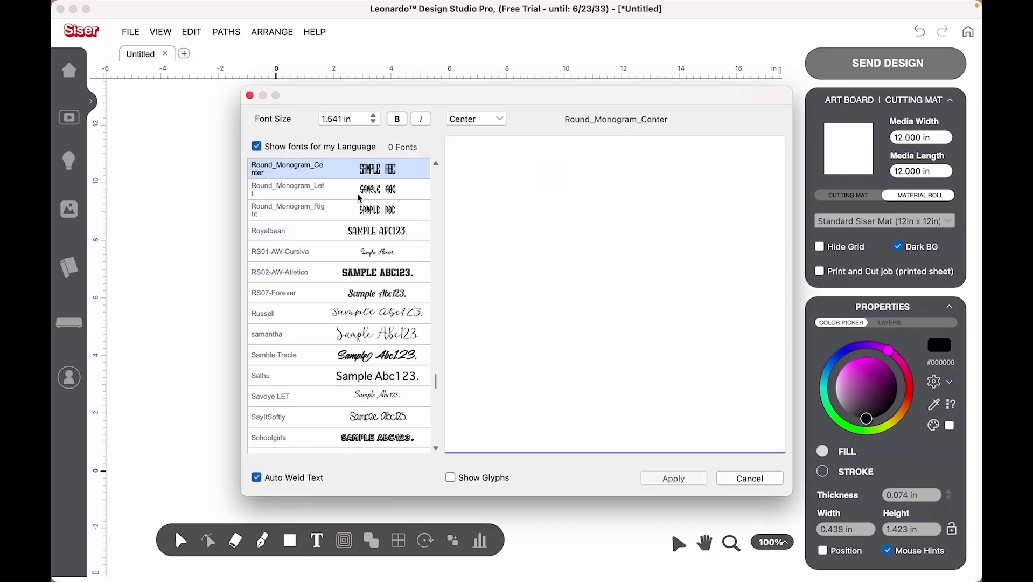
click(354, 210)
click(627, 151)
text(E)
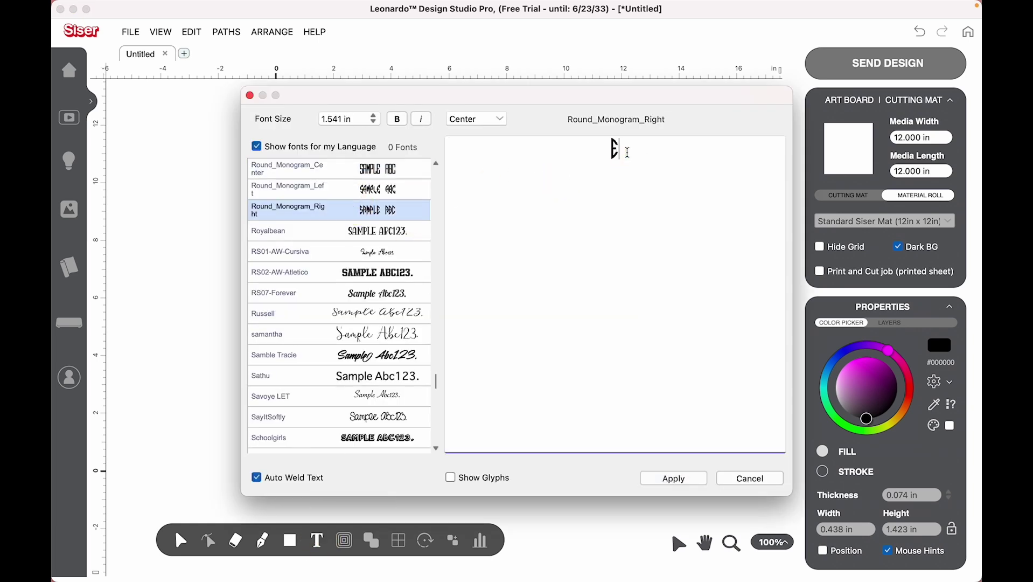
click(673, 478)
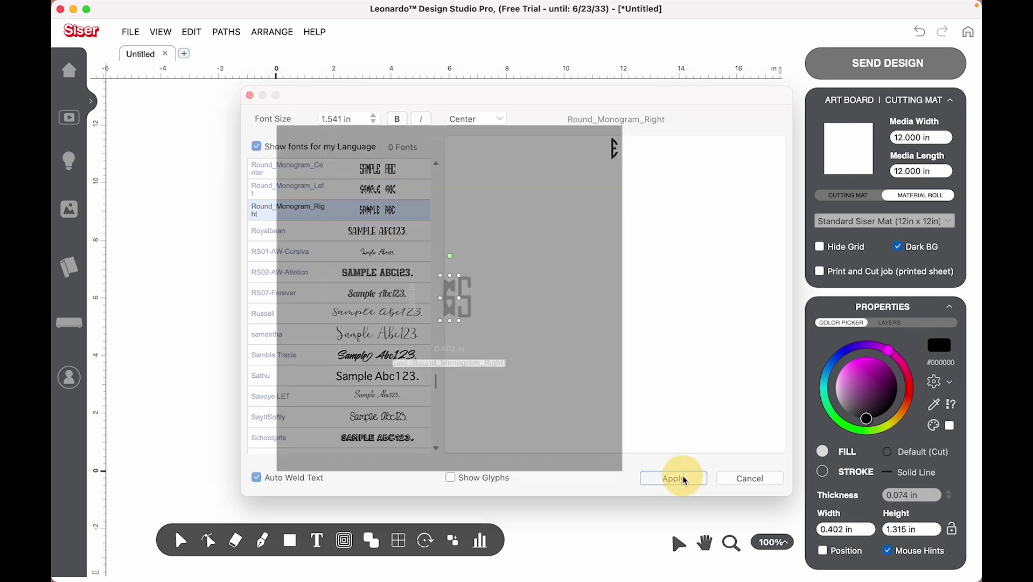
drag(448, 299, 486, 301)
Align all three monogram letters along their shared horizontal midline
key(super+a)
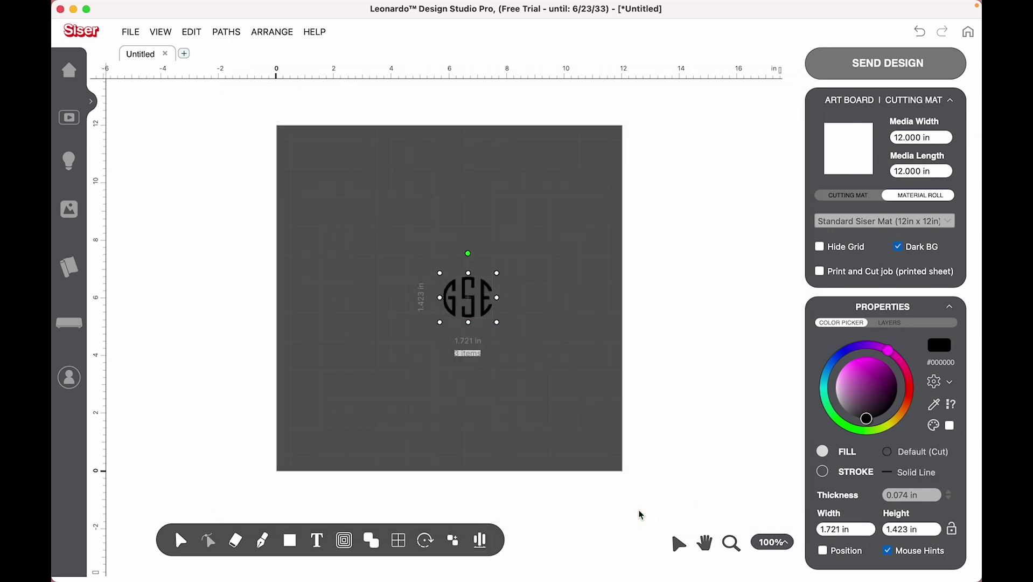
click(478, 539)
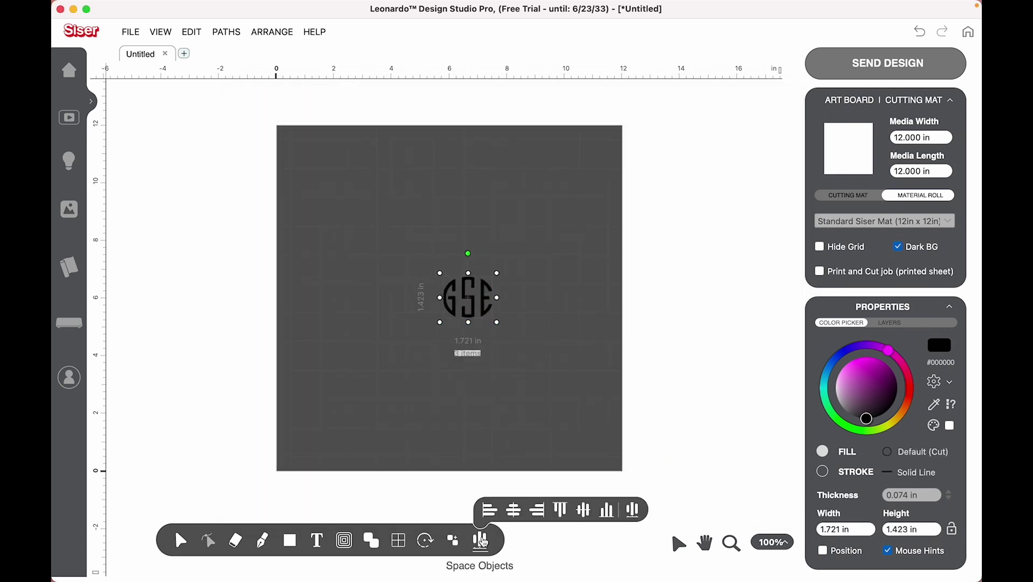
click(585, 510)
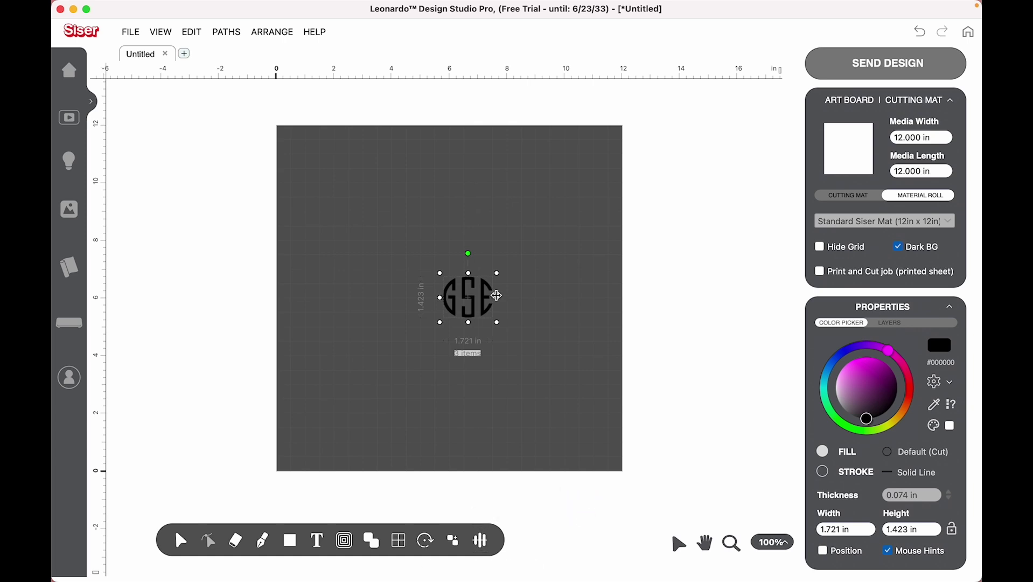
click(525, 267)
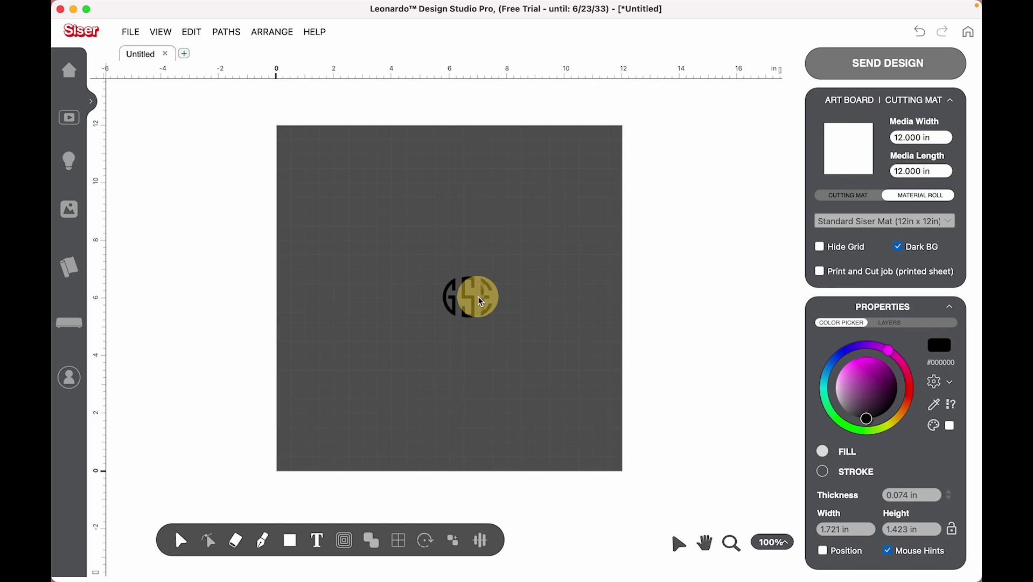
Move the E and the G inward so both sit close to the S, and check the gaps up close
click(457, 302)
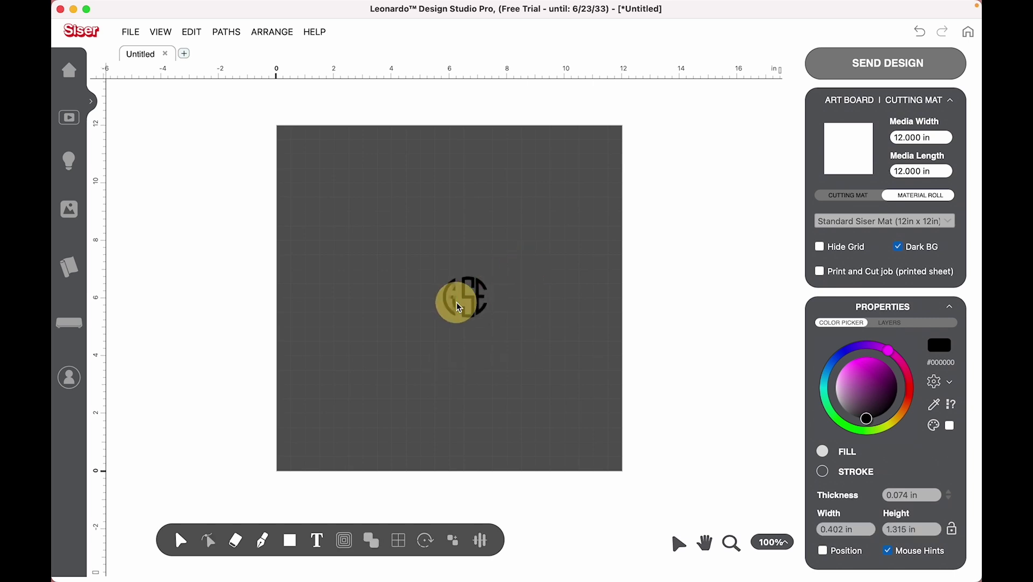
click(456, 306)
click(731, 543)
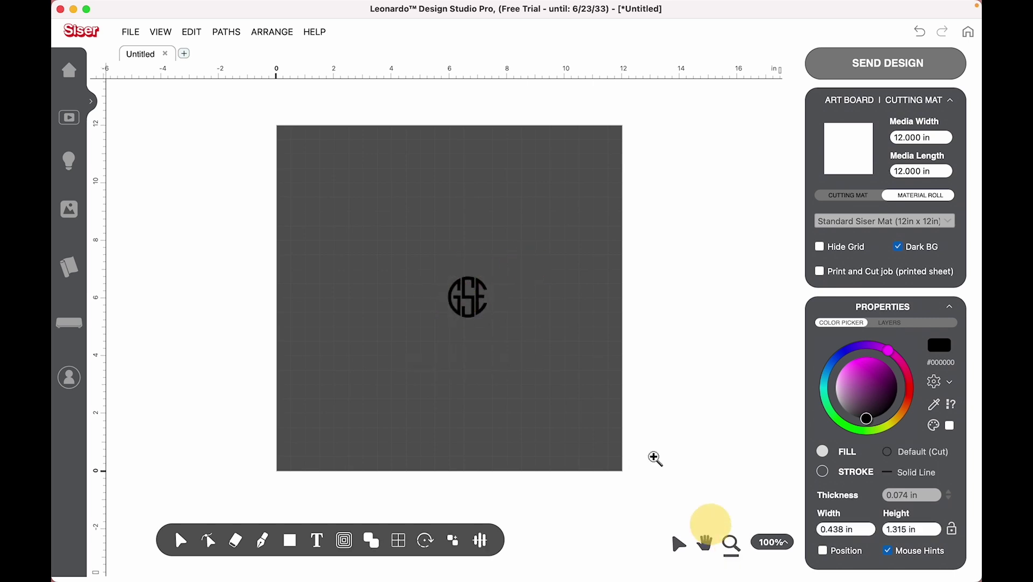
drag(412, 274, 556, 346)
click(540, 441)
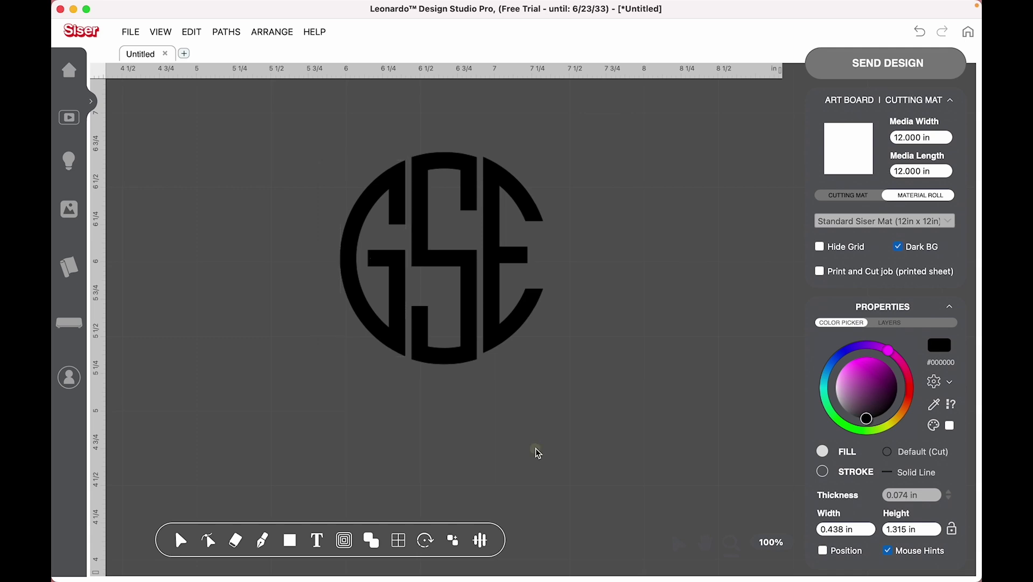
Realign the tightened G, S and E so their vertical middles match
drag(403, 143, 581, 369)
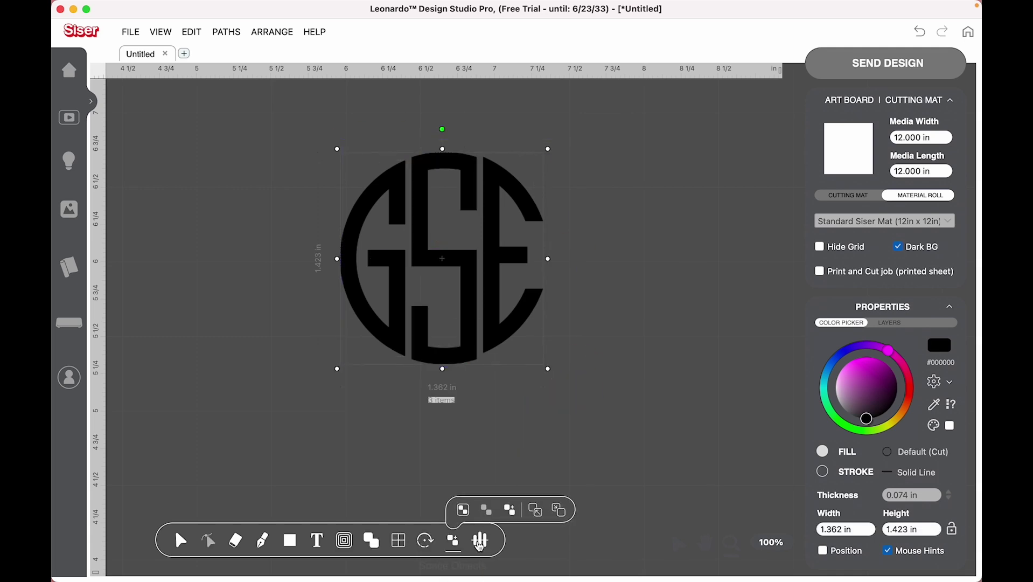
click(583, 510)
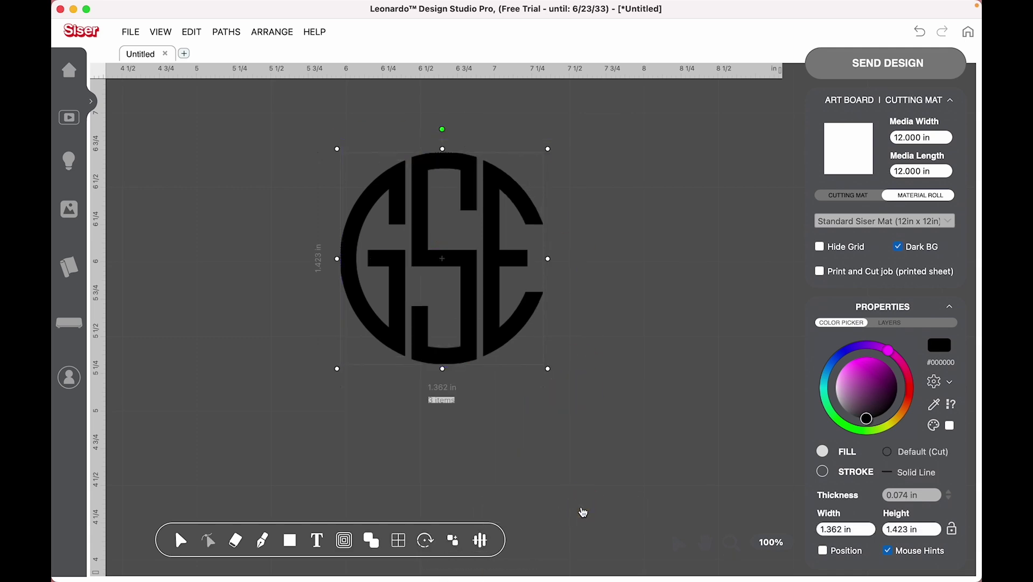
click(589, 476)
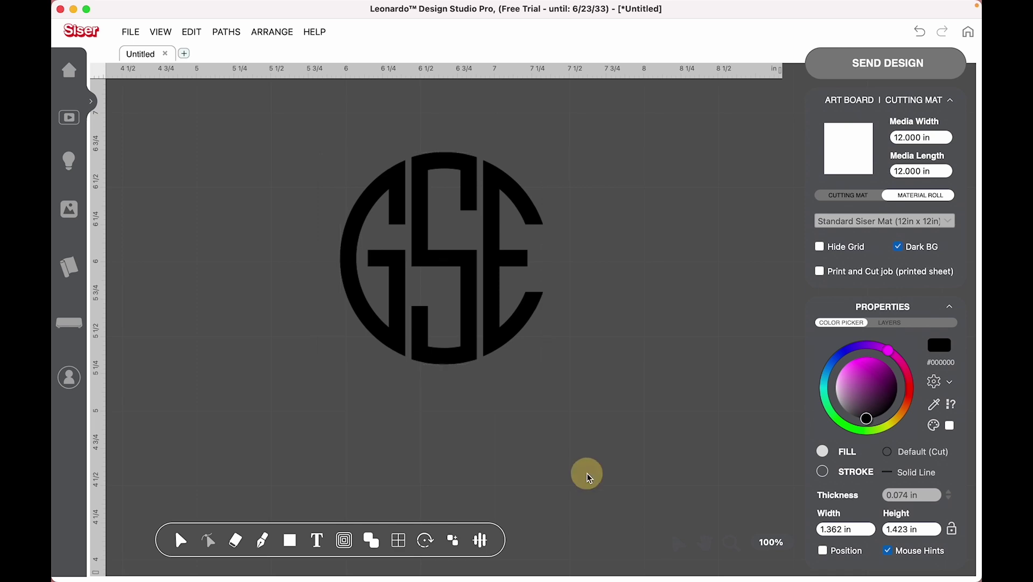
Export all artwork that fits on the page as an editable SVG file named "gse monogram" in the Downloads folder
click(137, 36)
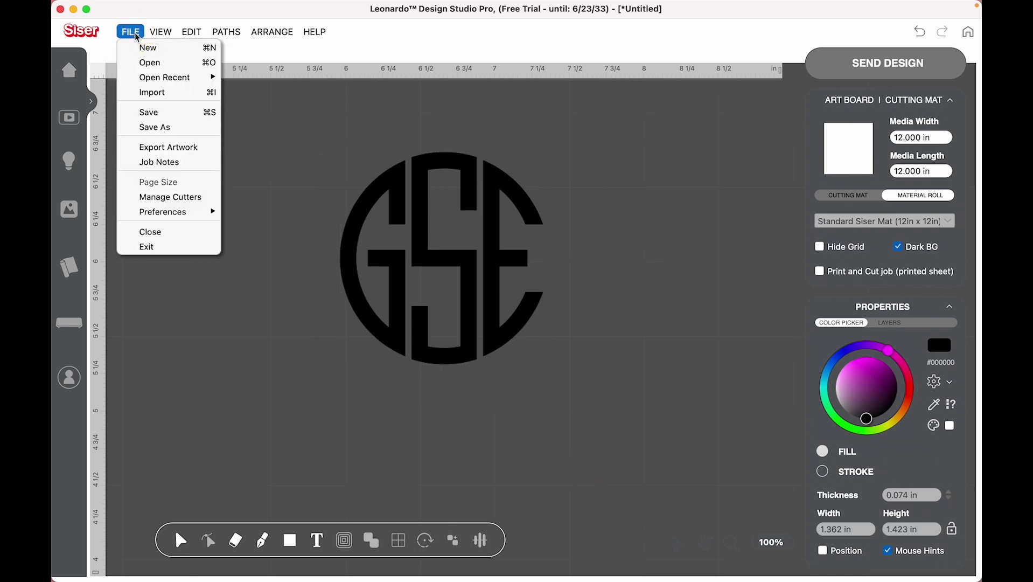
click(166, 148)
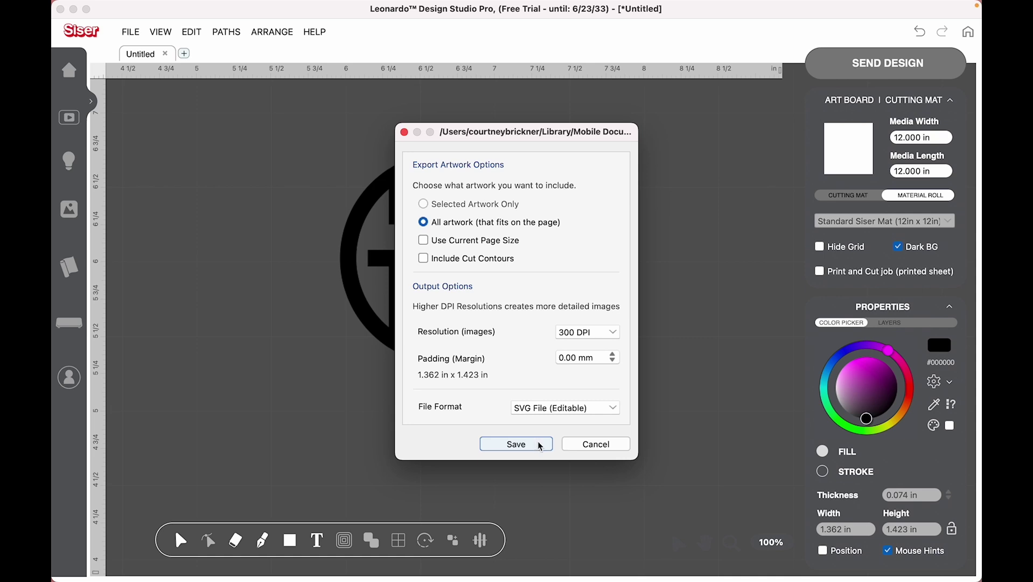
click(539, 444)
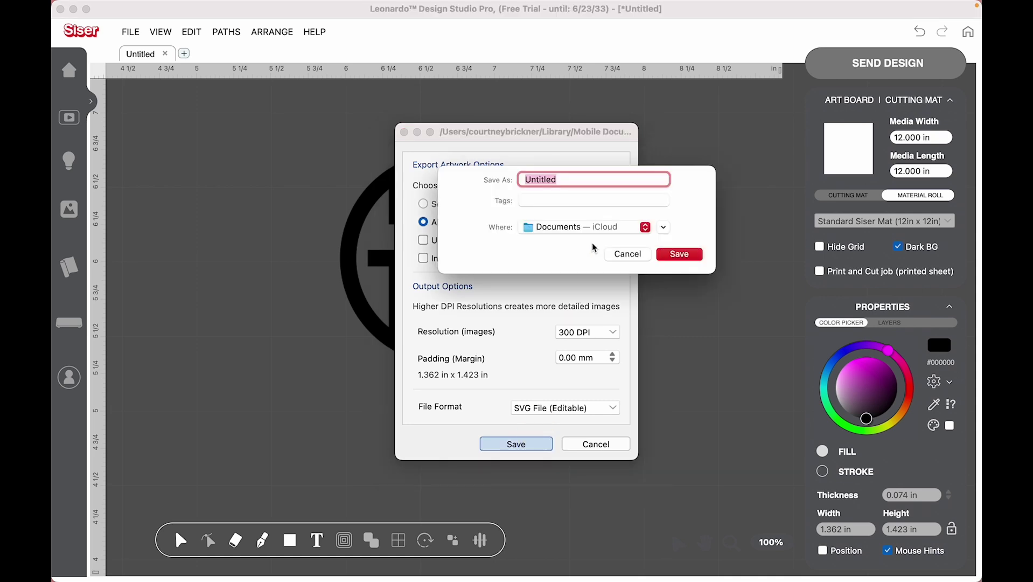
text(gde monogram)
click(620, 229)
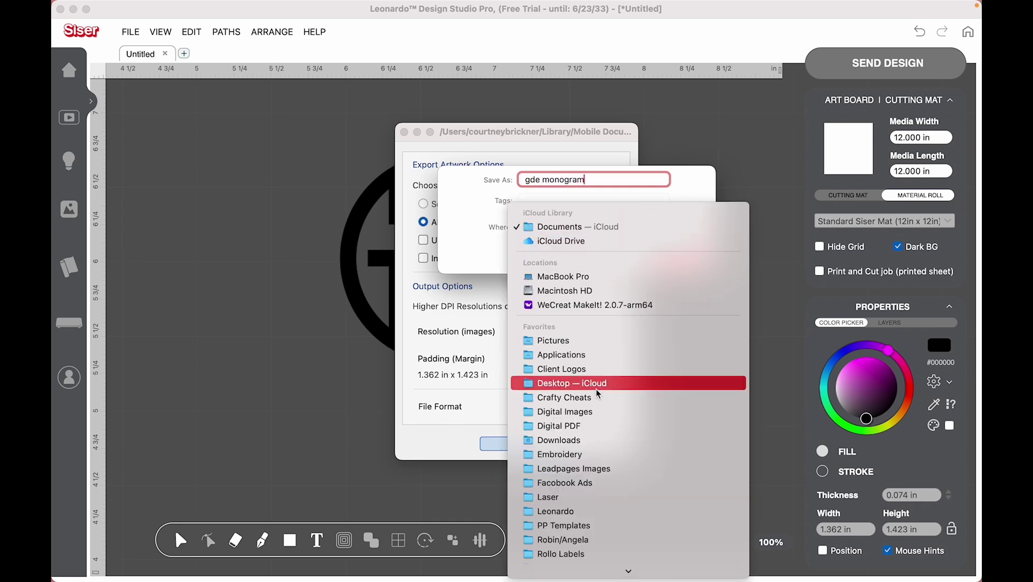
click(600, 441)
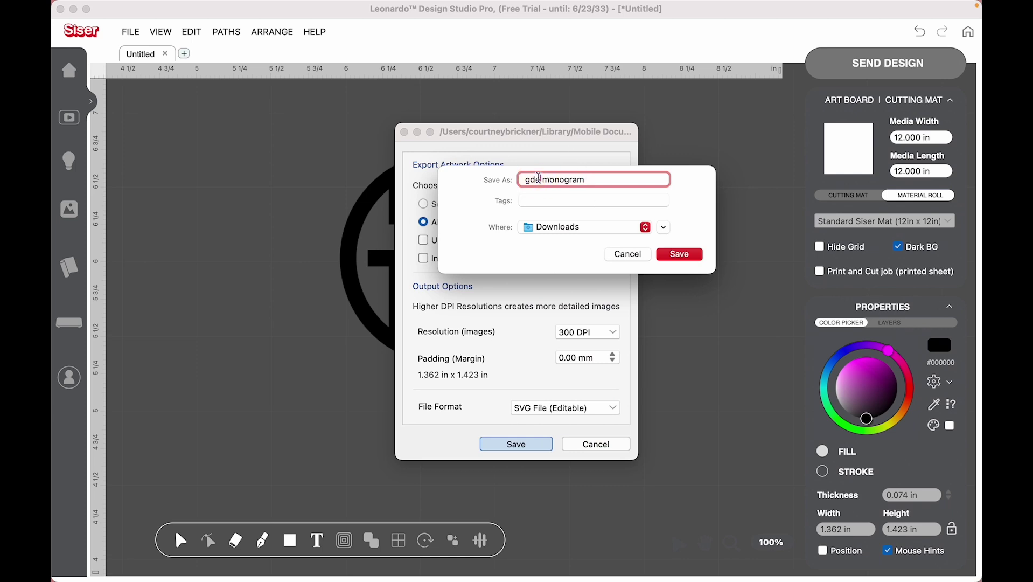
double_click(539, 178)
text(gse)
click(680, 254)
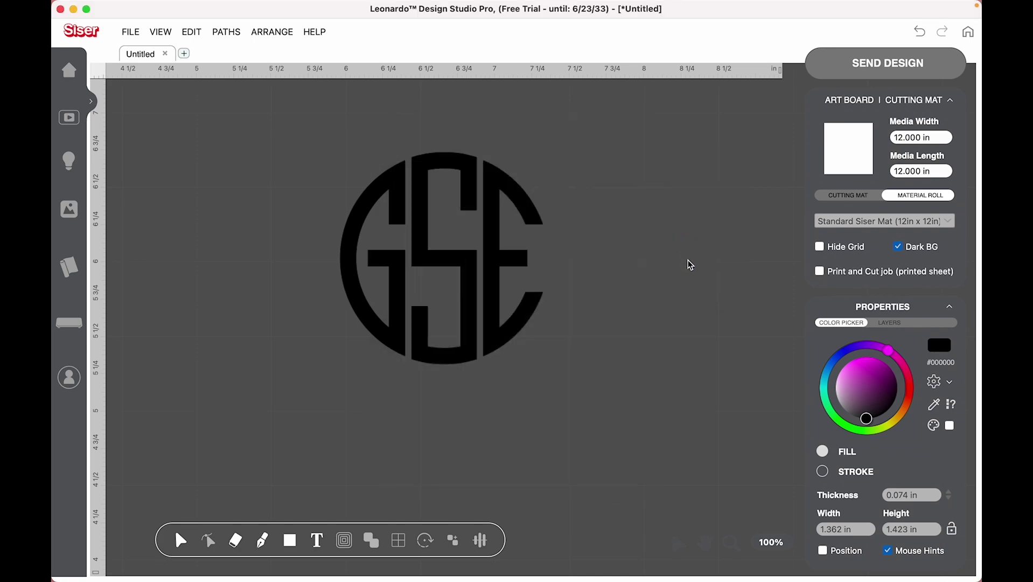
Switch to Chroma Inspire and create a new blank design
key(ctrl+Up)
click(536, 555)
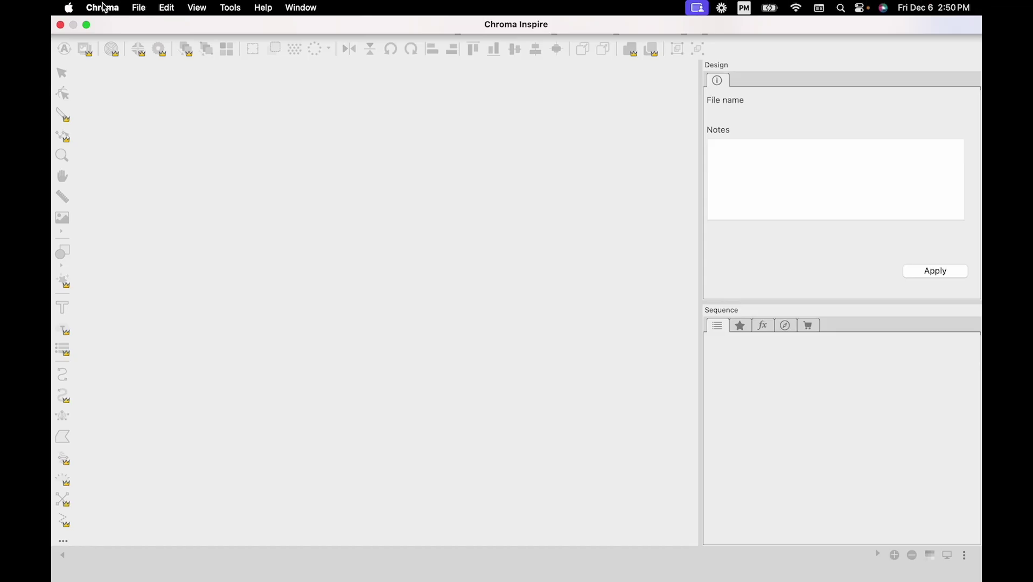
click(138, 7)
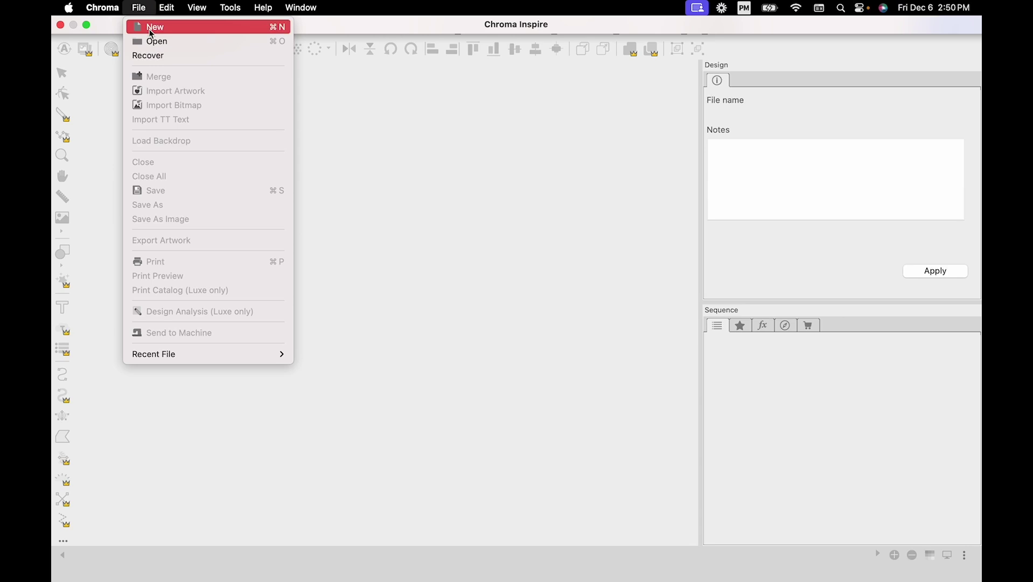
click(151, 30)
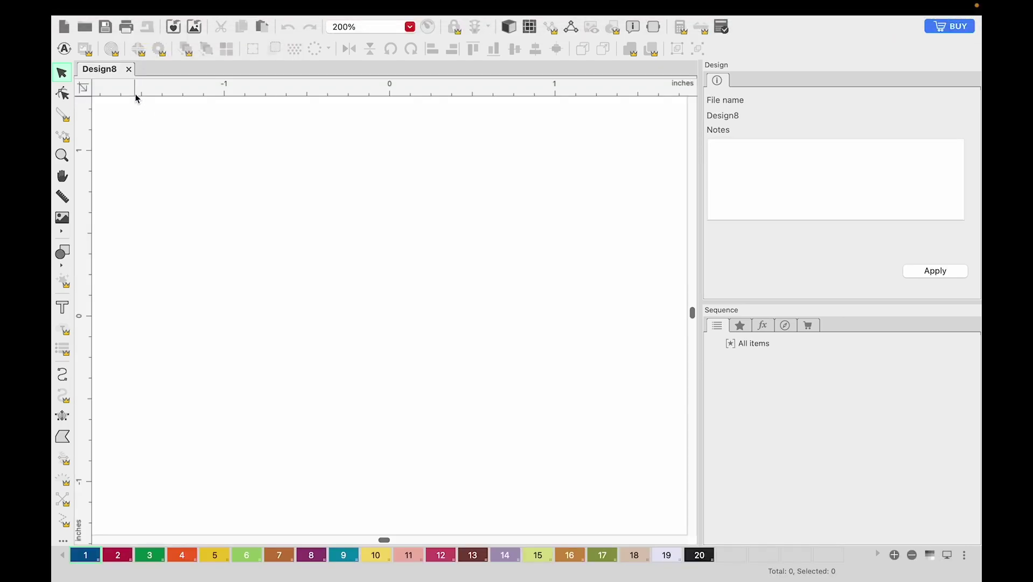
Import the artwork file gse monogram.svg from the Downloads folder into the new design and deselect it
click(138, 7)
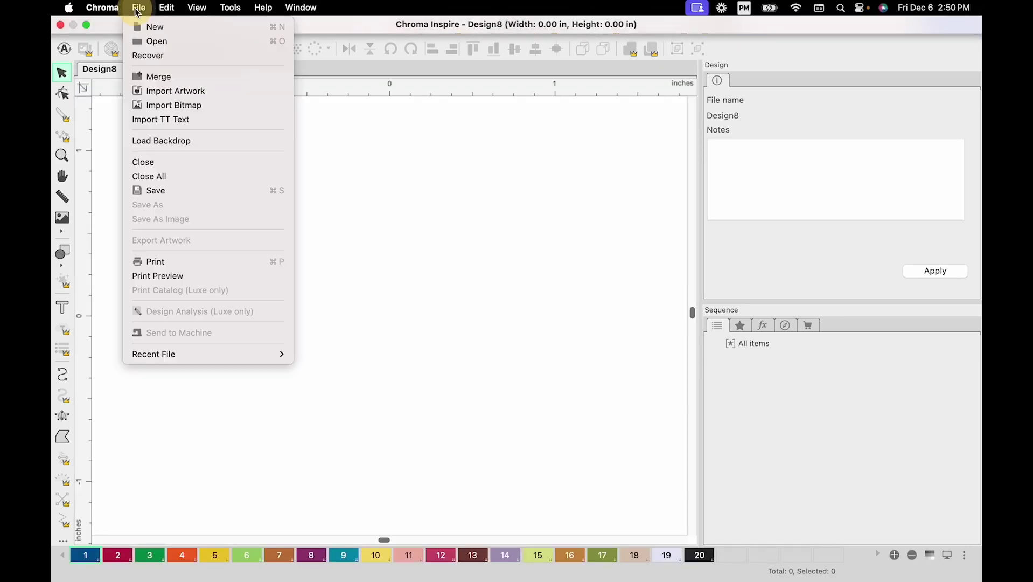
click(152, 93)
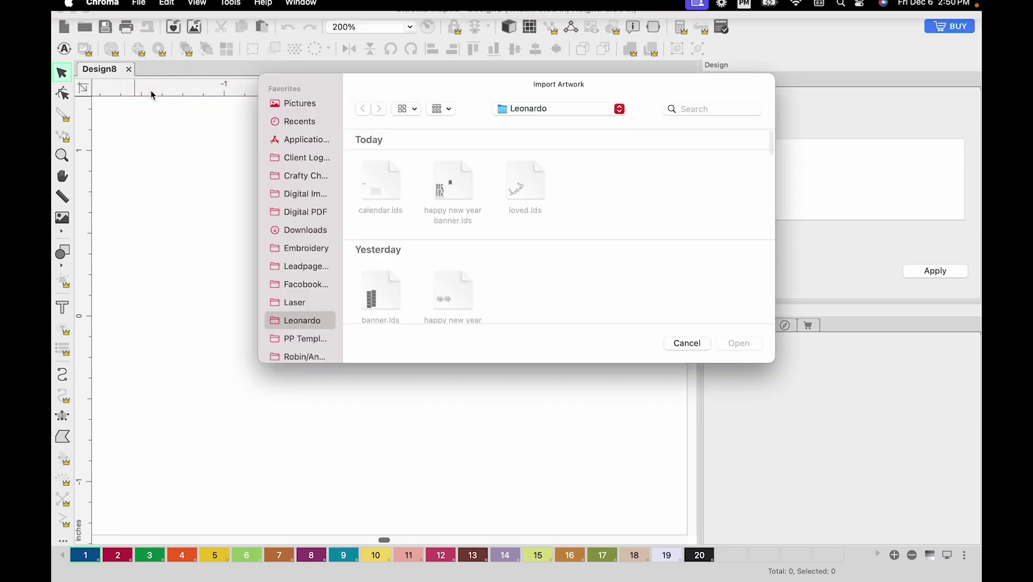
click(298, 229)
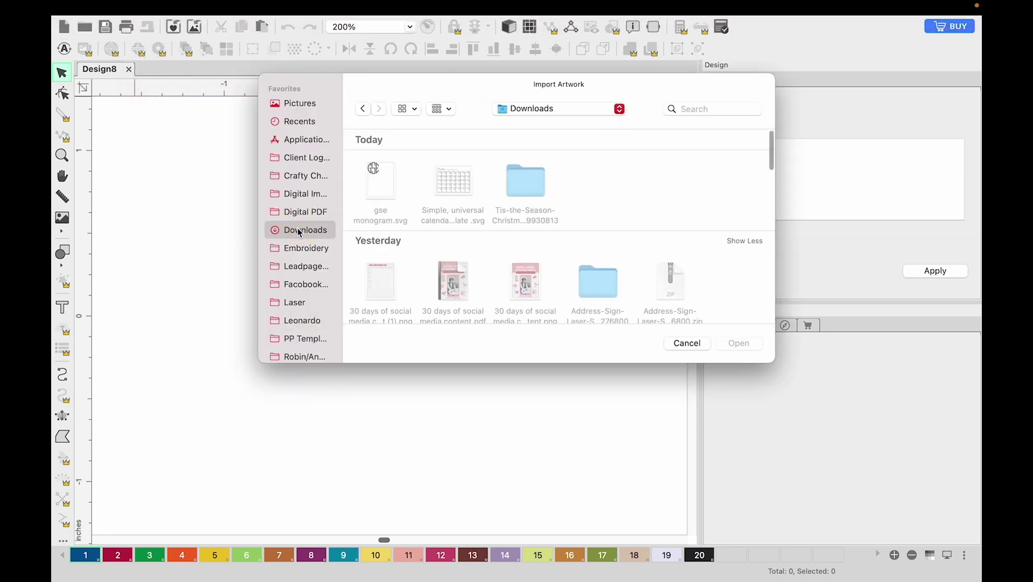
double_click(384, 192)
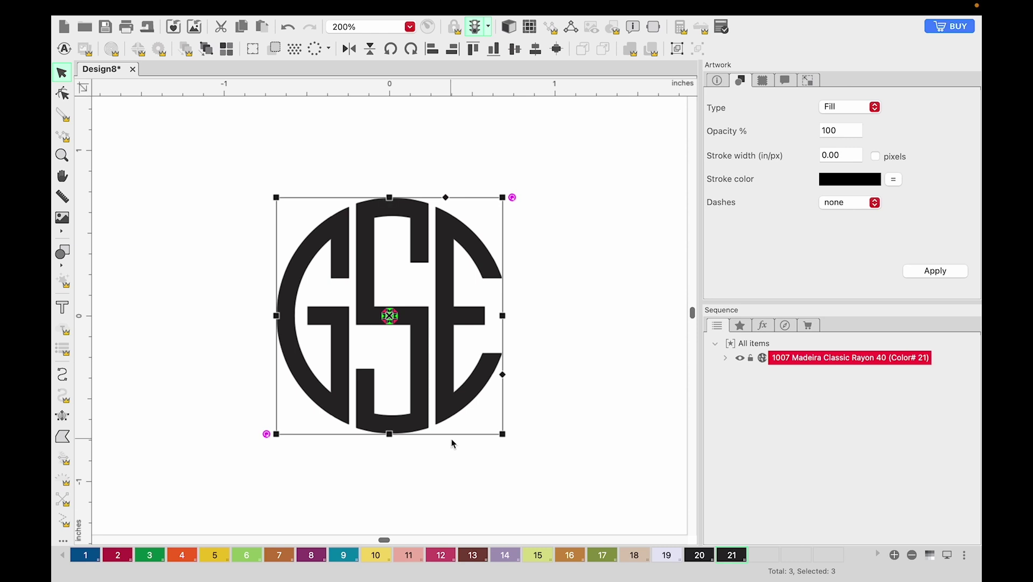
click(592, 284)
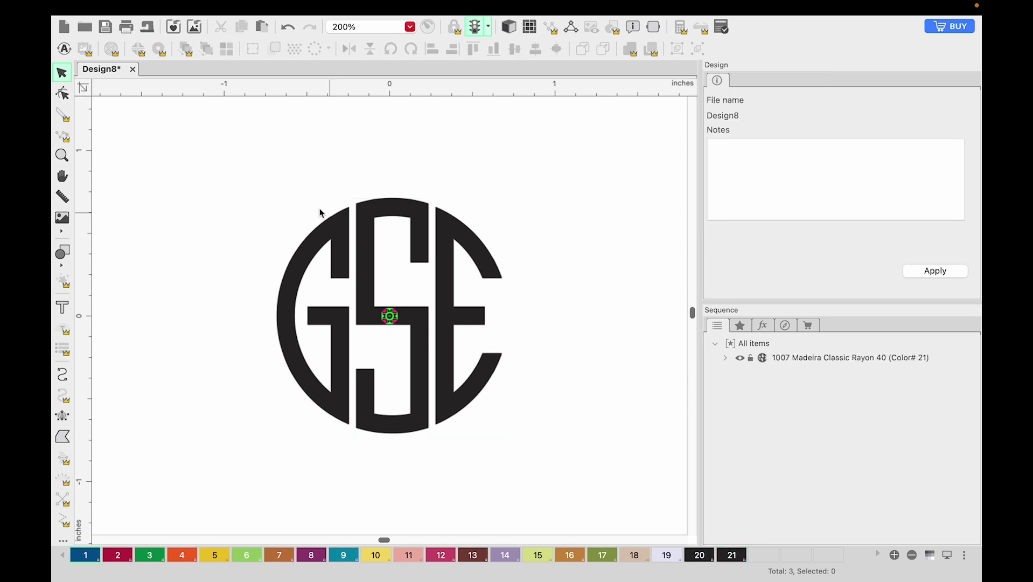
Auto-digitize all three monogram letter artworks into stitches and show the result in the 3D stitch view
drag(282, 193, 537, 453)
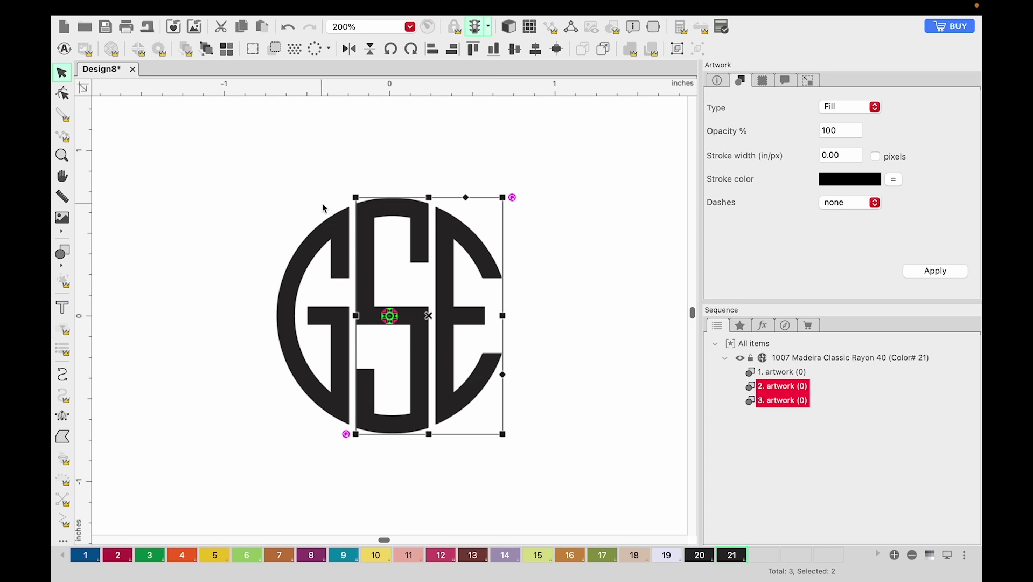
drag(262, 185, 549, 473)
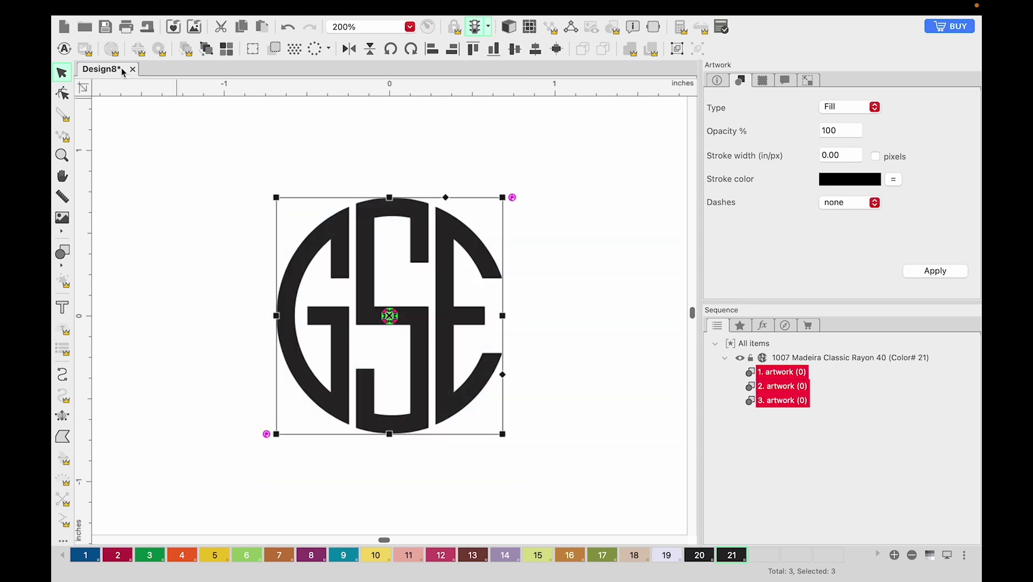
click(67, 50)
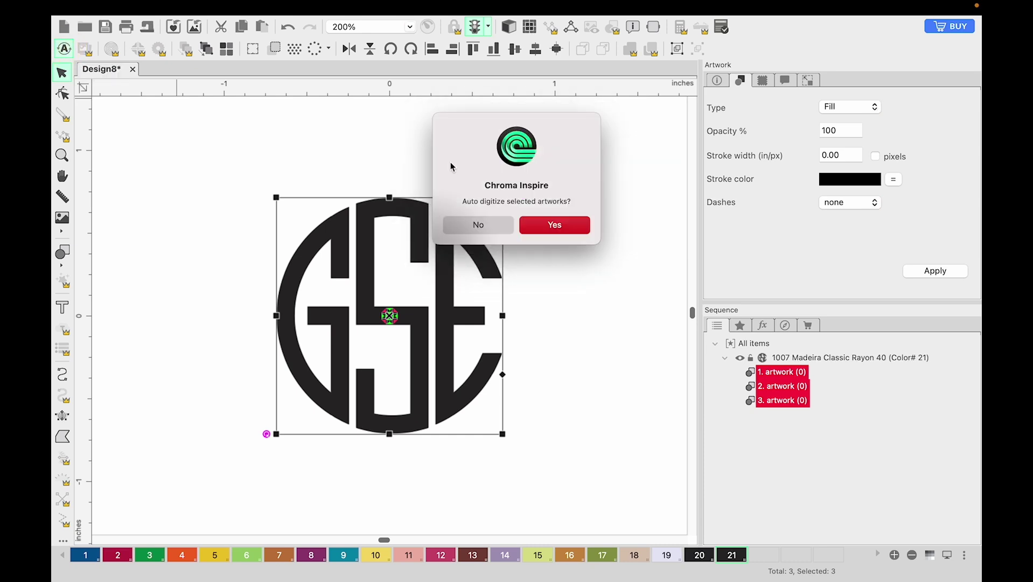
click(557, 226)
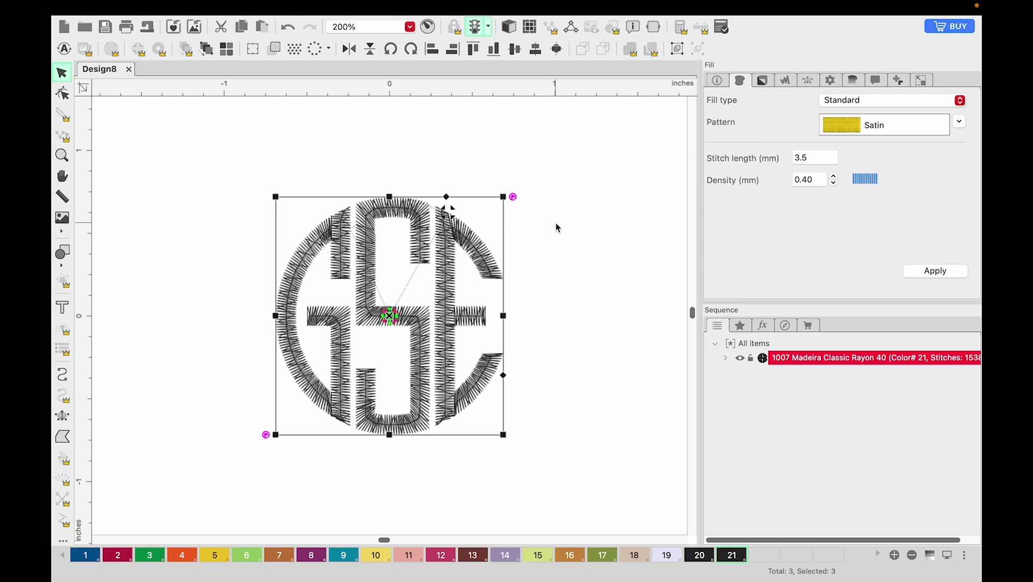
click(510, 30)
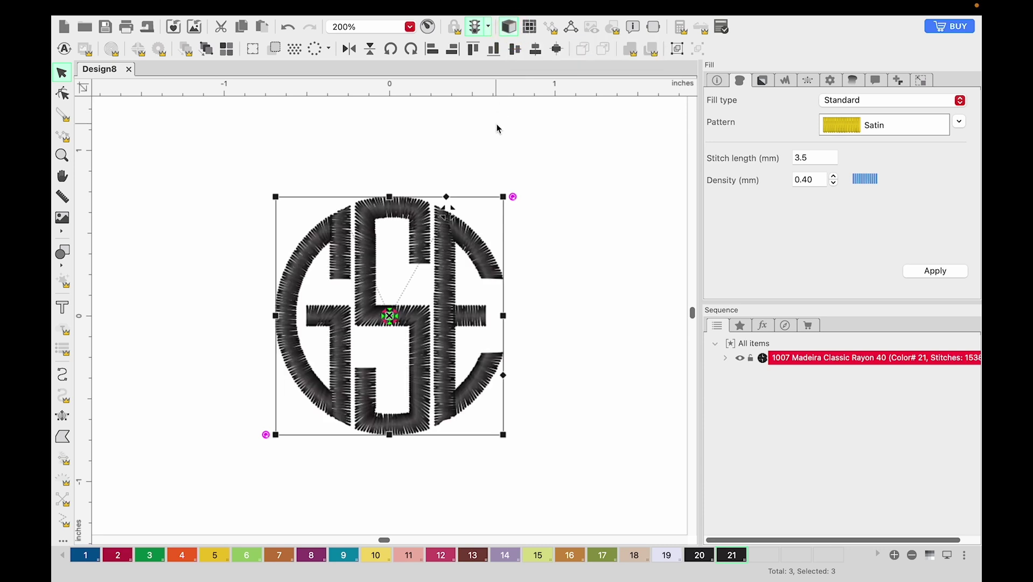
Change the thread color of the whole monogram to color 11
click(875, 80)
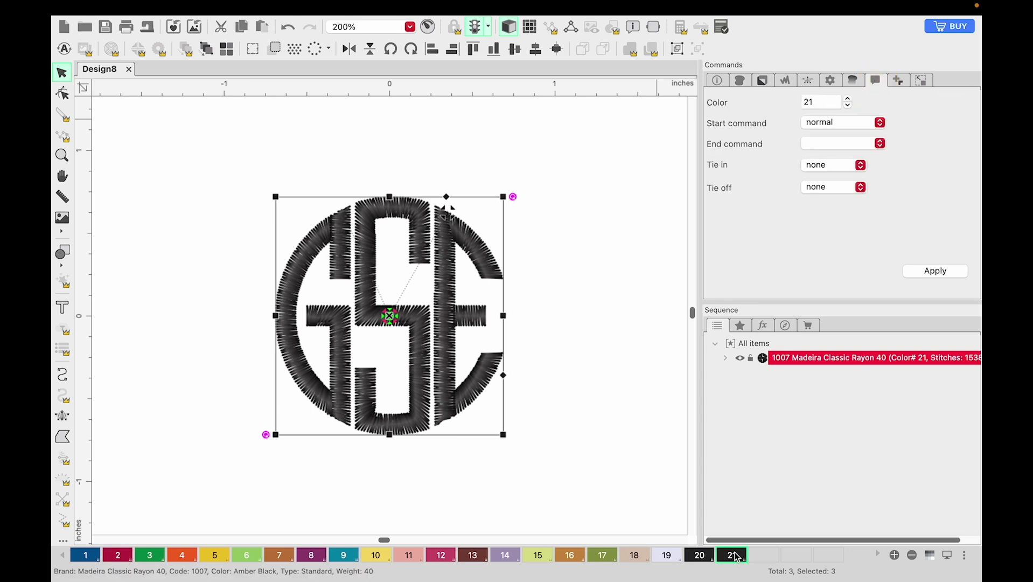
click(839, 99)
double_click(805, 99)
text(1)
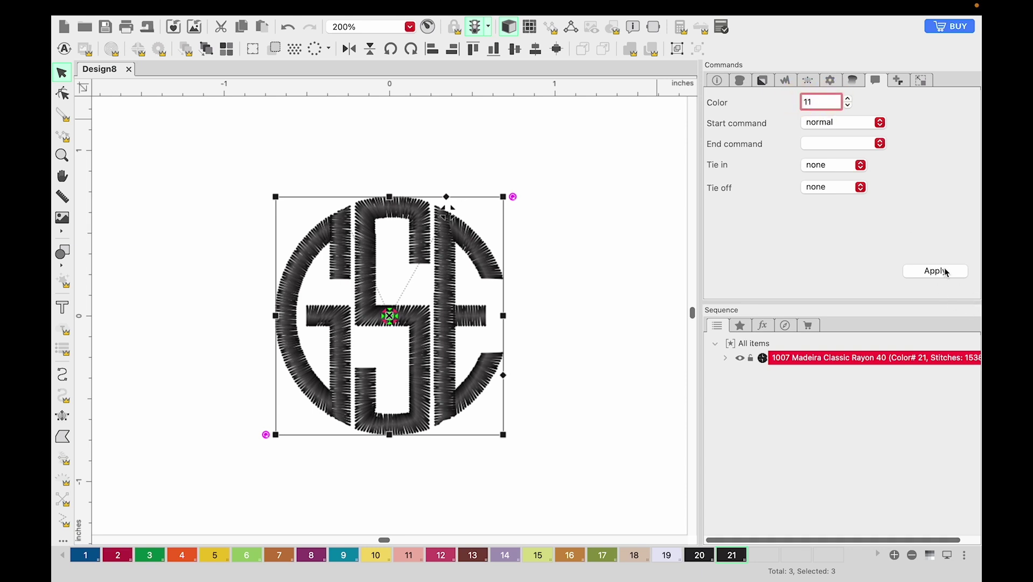
click(945, 272)
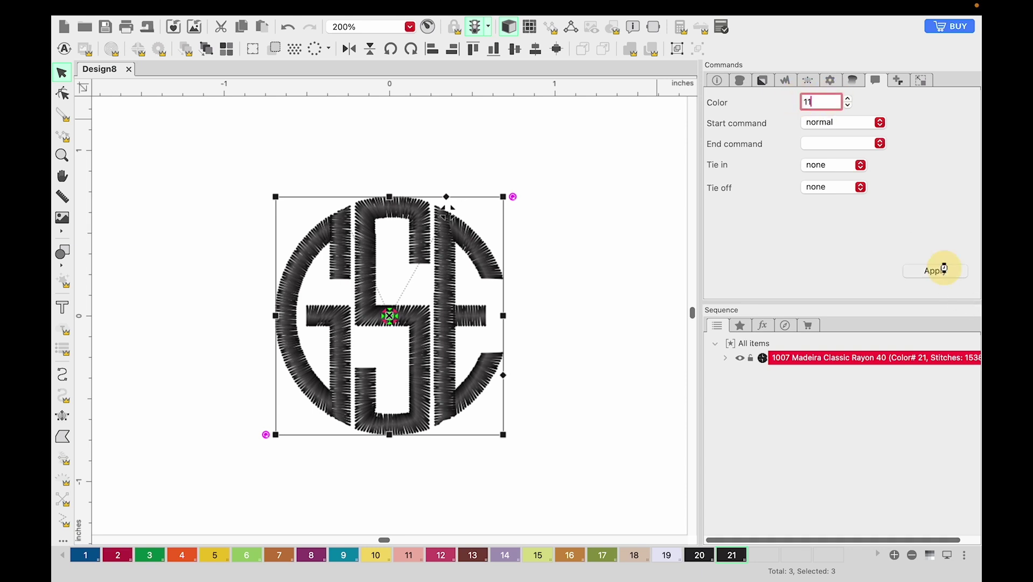
double_click(410, 557)
click(605, 432)
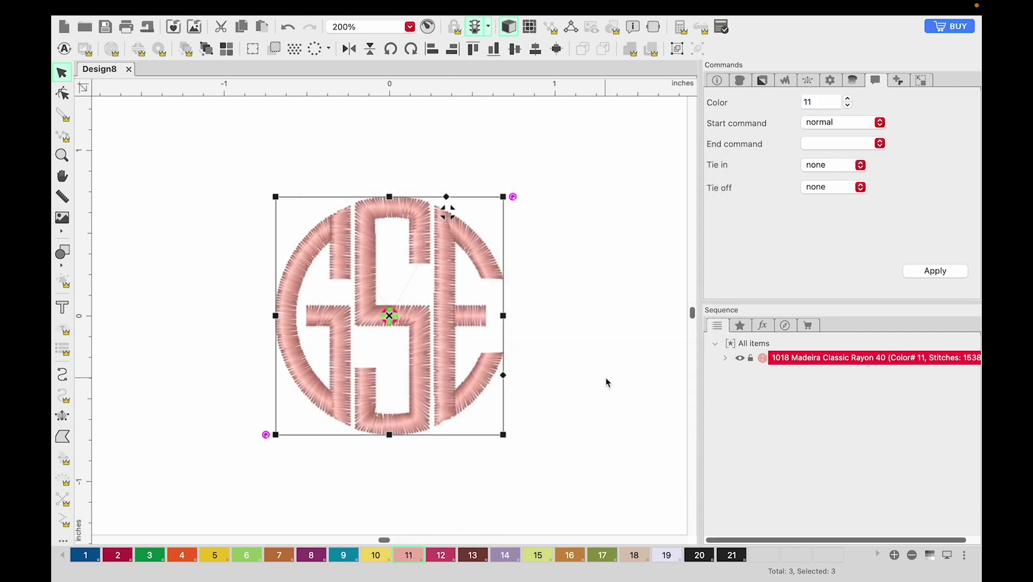
Save the design as gse.dst in the Downloads folder
click(106, 31)
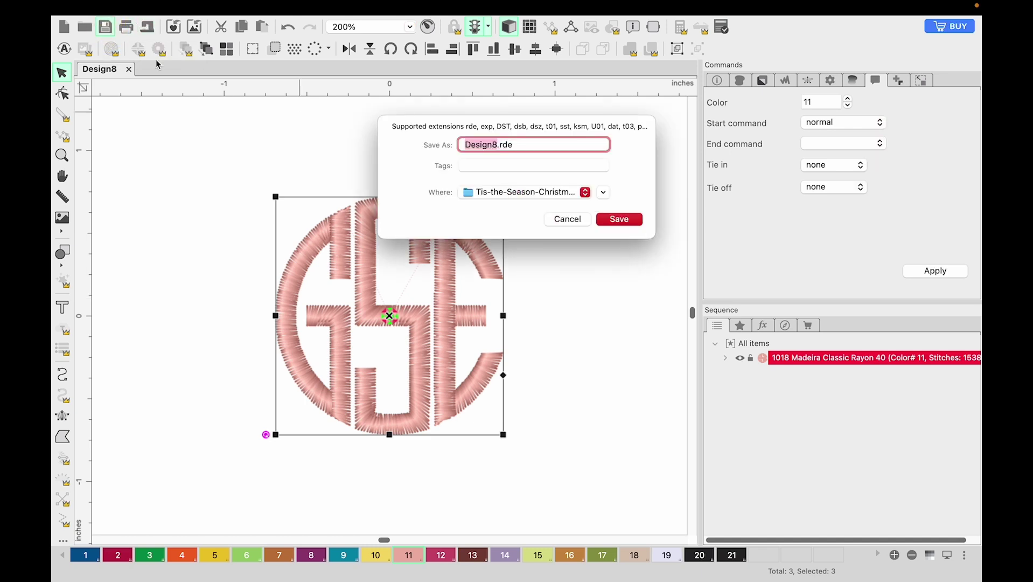
text(gse)
click(535, 146)
key(BackSpace)
click(534, 192)
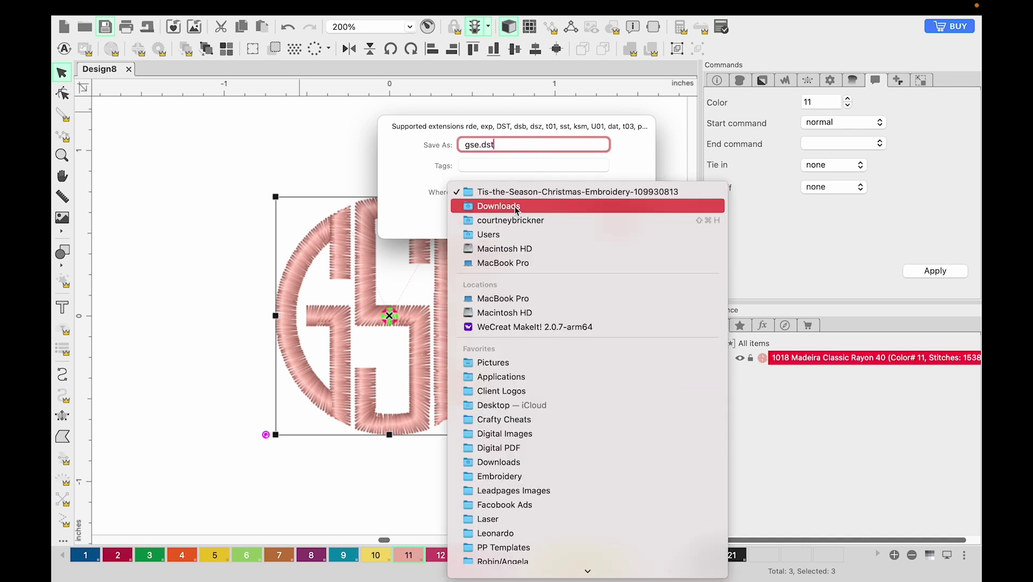
click(498, 206)
click(623, 217)
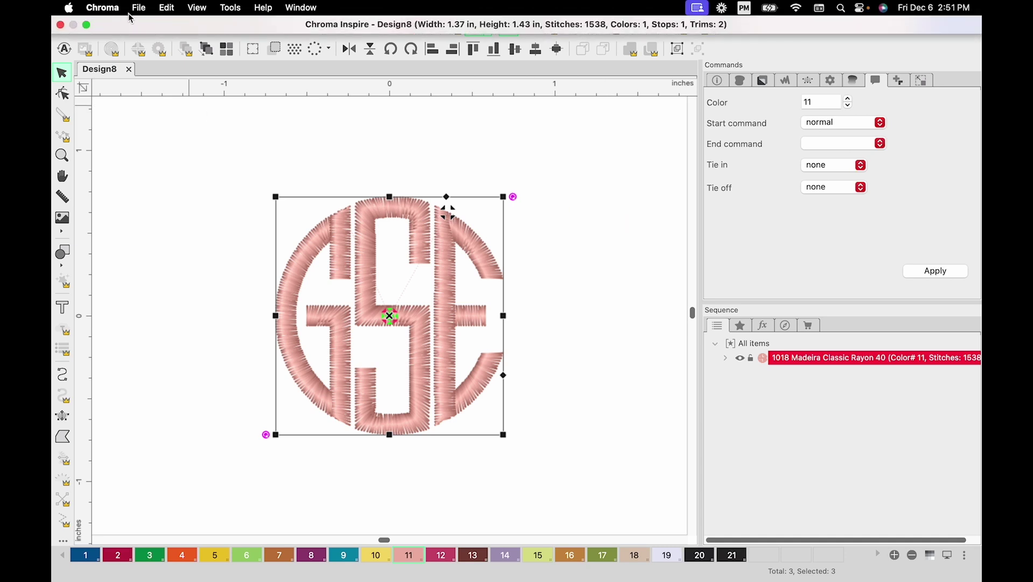
click(138, 8)
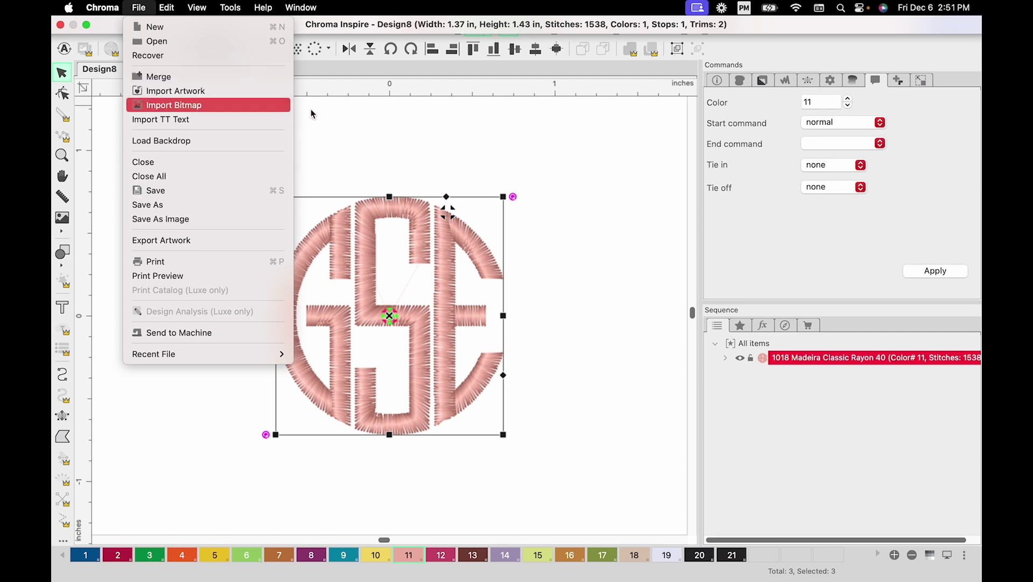
click(210, 350)
Switch to Finder, open the Downloads folder and select the saved gse.dst file
key(ctrl+Up)
click(256, 558)
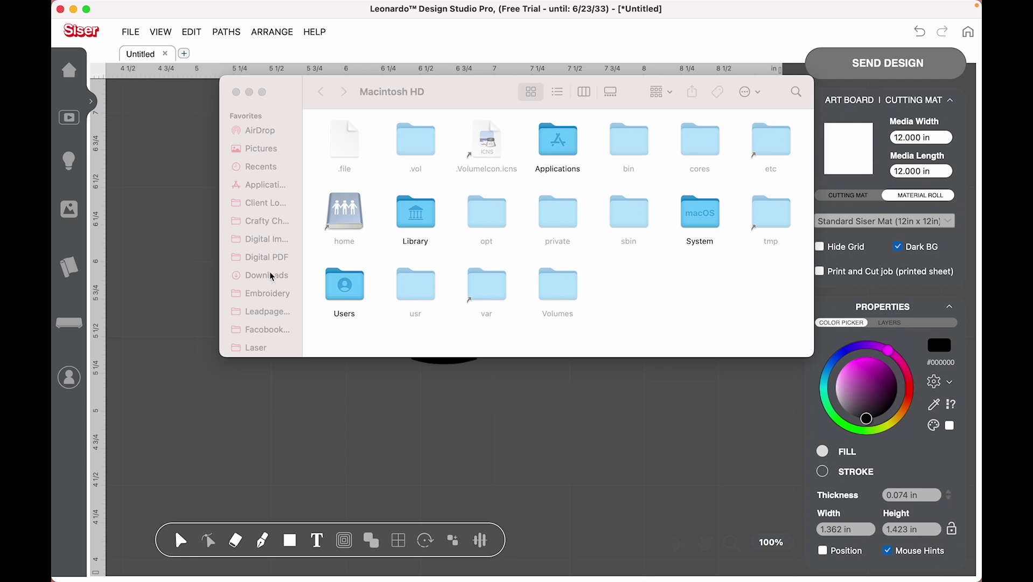
click(271, 276)
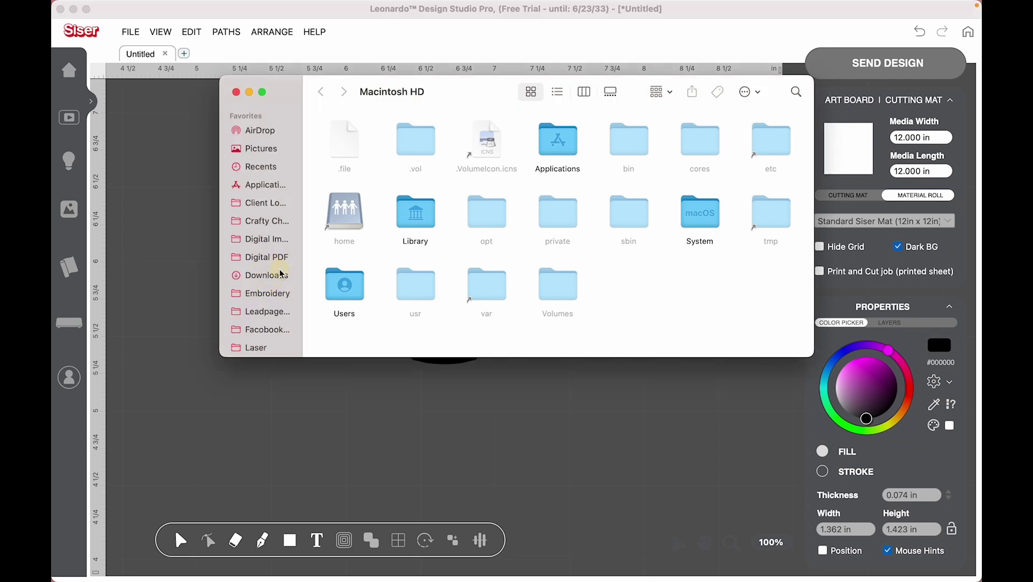
click(280, 273)
click(491, 164)
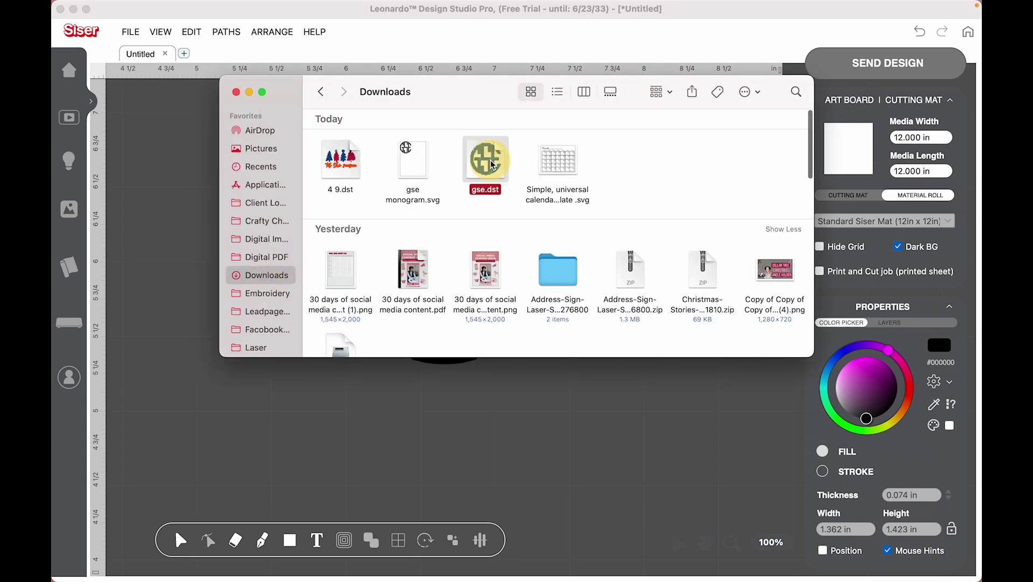
Look through the drive locations available for transferring gse.dst, and switch back to Chroma Inspire
scroll(268, 297, down, 8)
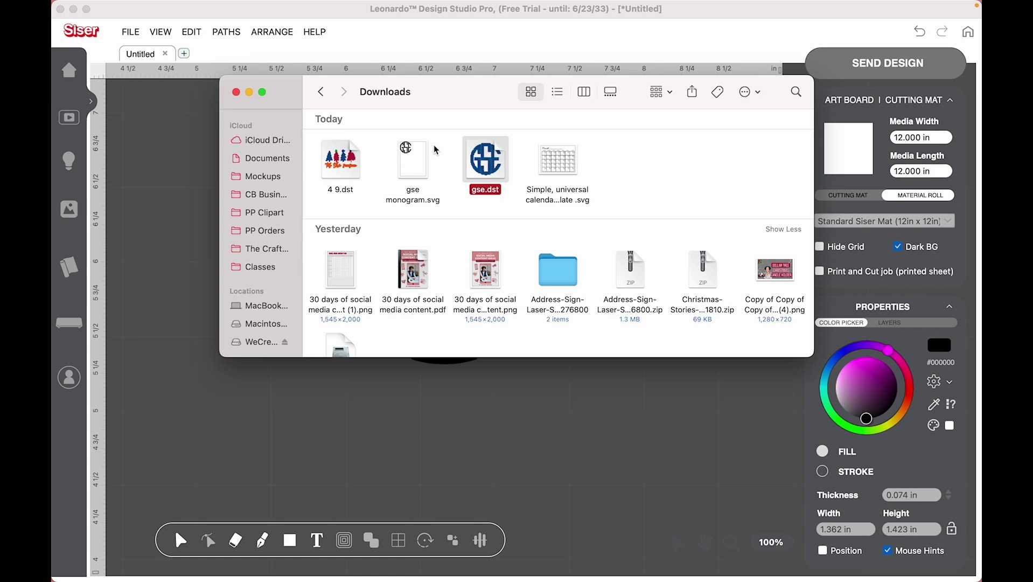
mouse_move(485, 155)
mouse_down()
mouse_move(264, 370)
mouse_move(258, 350)
mouse_move(490, 159)
mouse_move(481, 160)
mouse_up()
key(ctrl+Up)
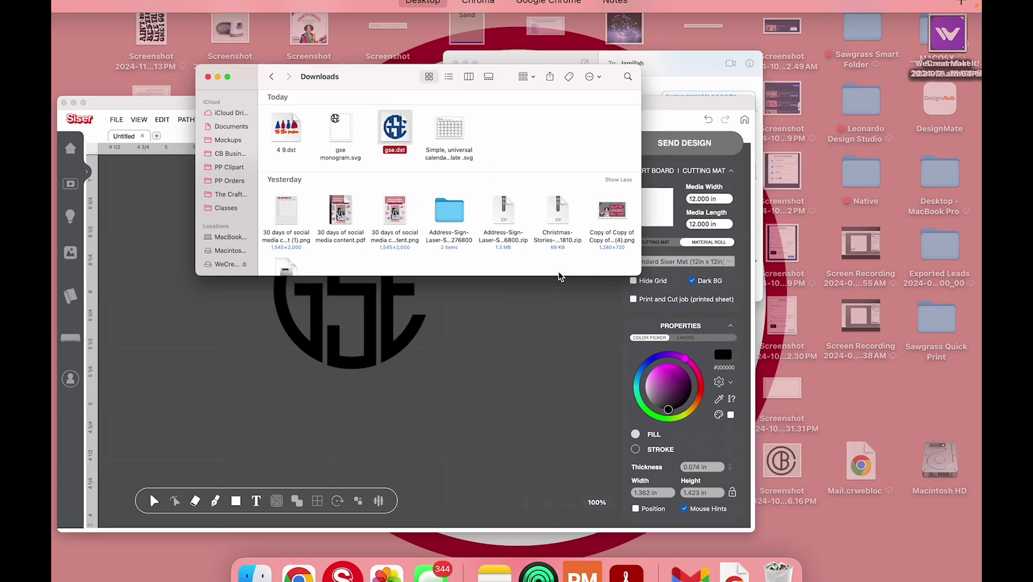
click(528, 542)
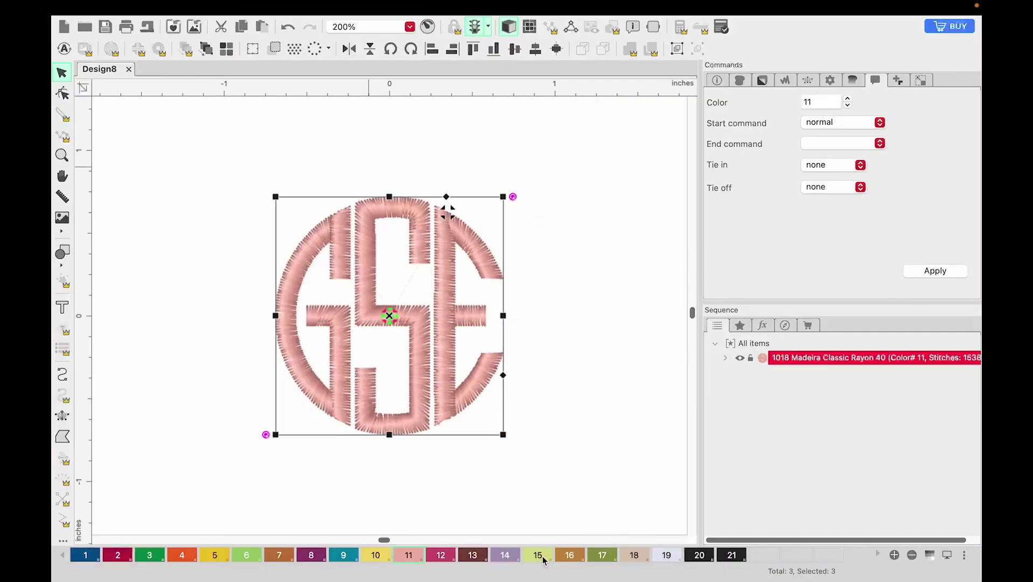